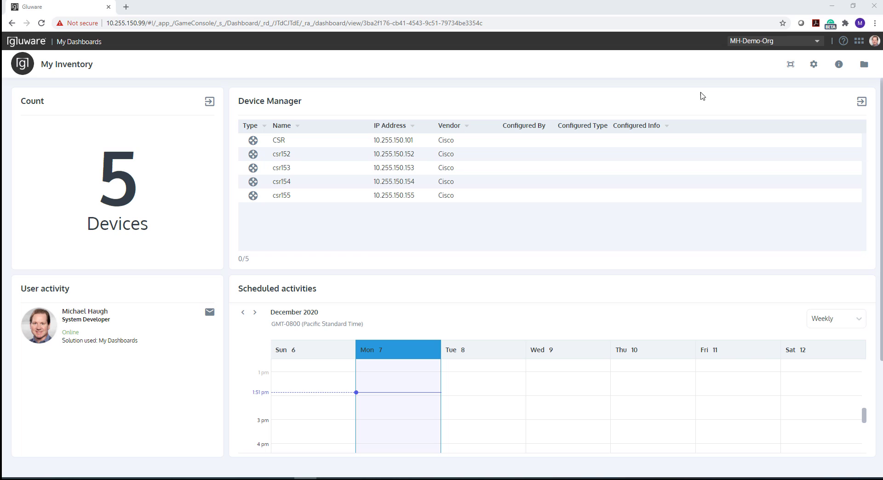
Enable Syslog in the MH-Demo-Org organization's system settings, keeping the default port.
left_click(858, 40)
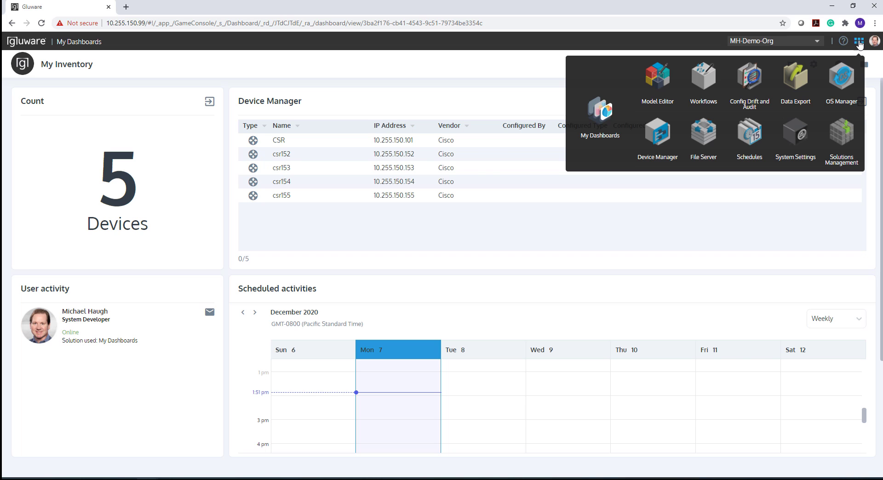
left_click(800, 136)
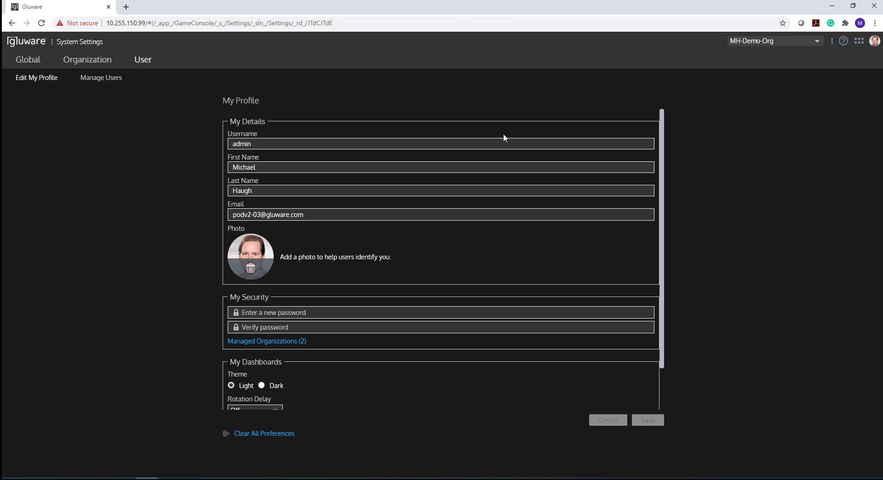
left_click(97, 63)
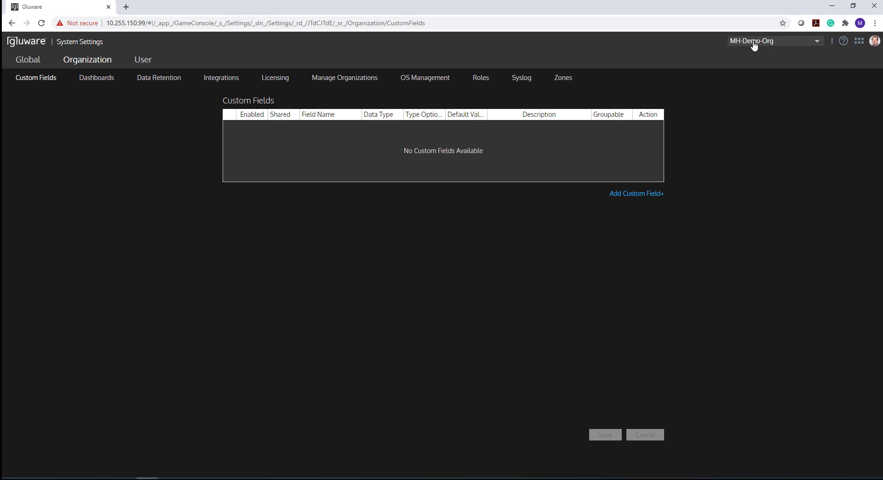
left_click(818, 43)
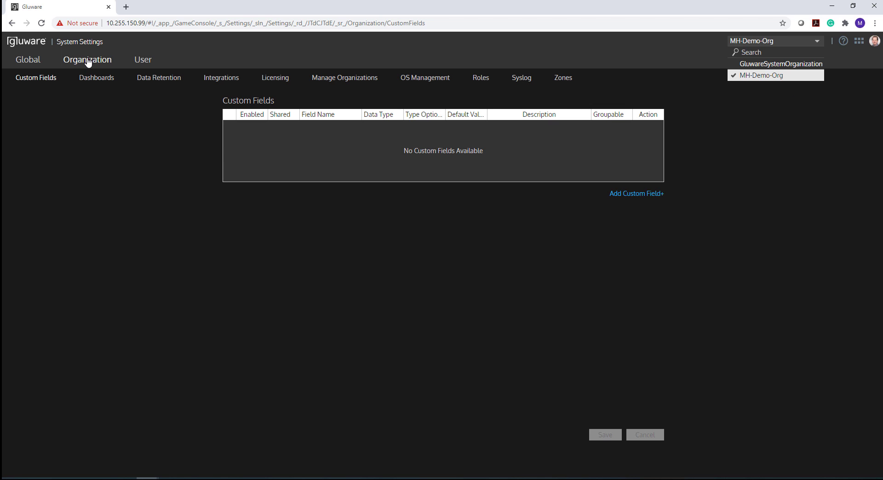
left_click(522, 81)
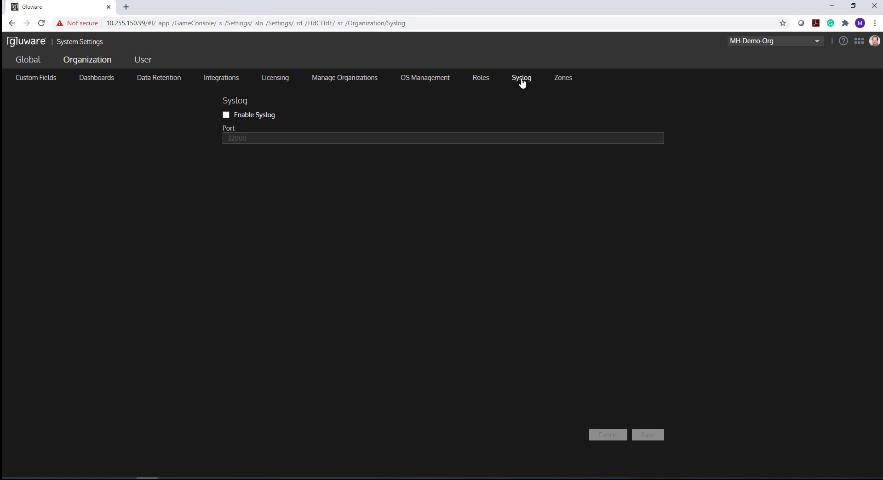
left_click(226, 116)
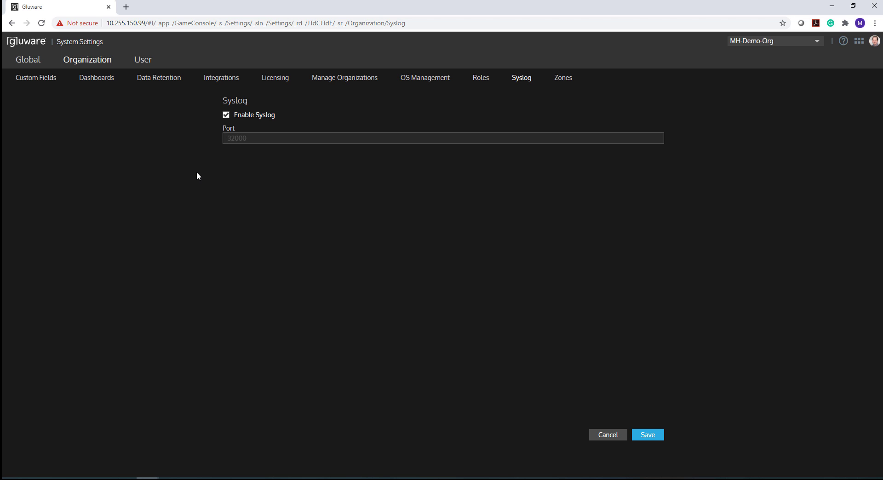
Open the ios_syslog-server-cli command list from csr152's node instance map in Model Editor and close the map.
left_click(859, 41)
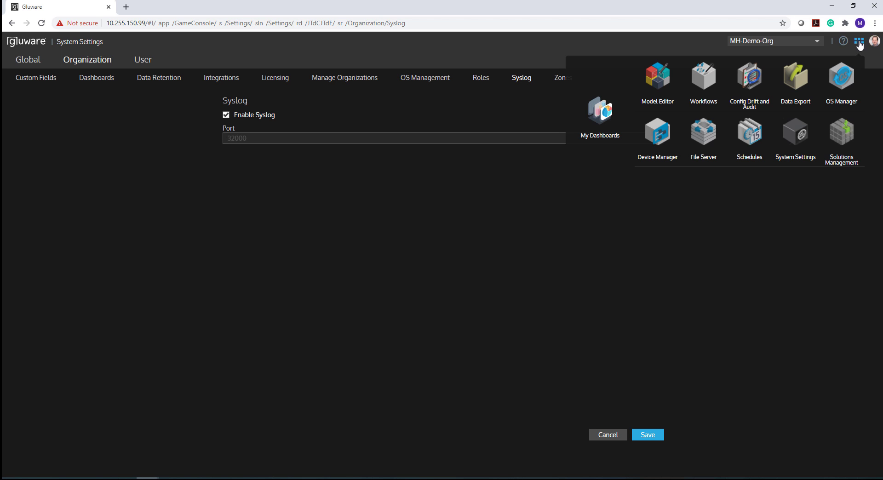
left_click(662, 79)
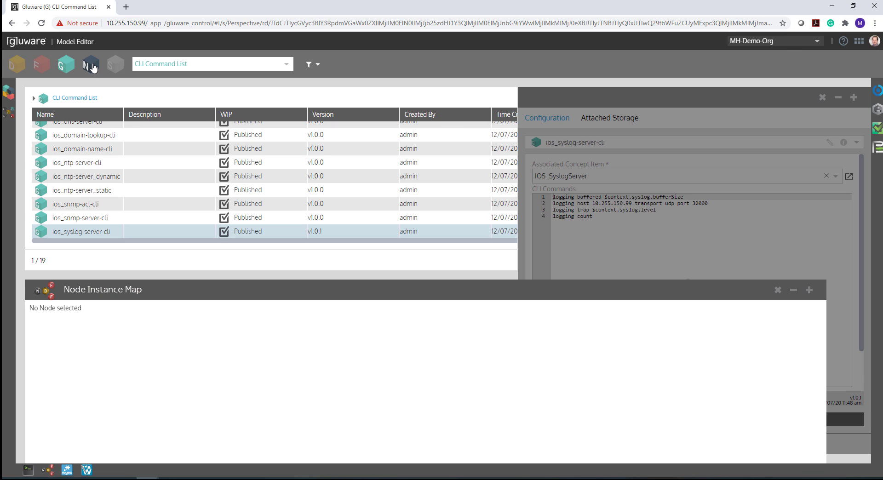
left_click(91, 66)
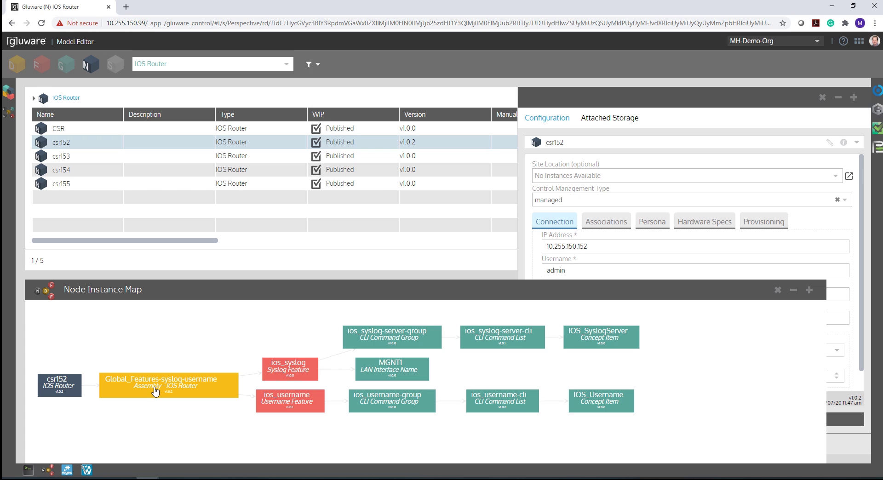
left_click(479, 339)
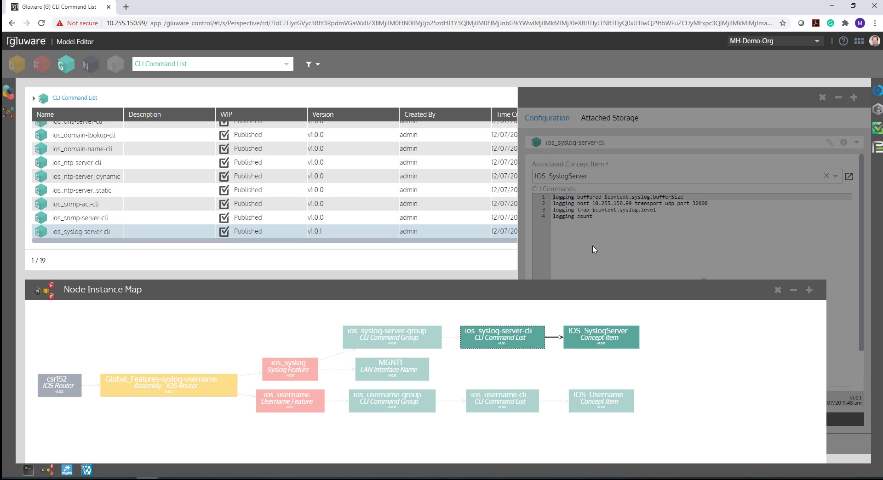
left_click(777, 289)
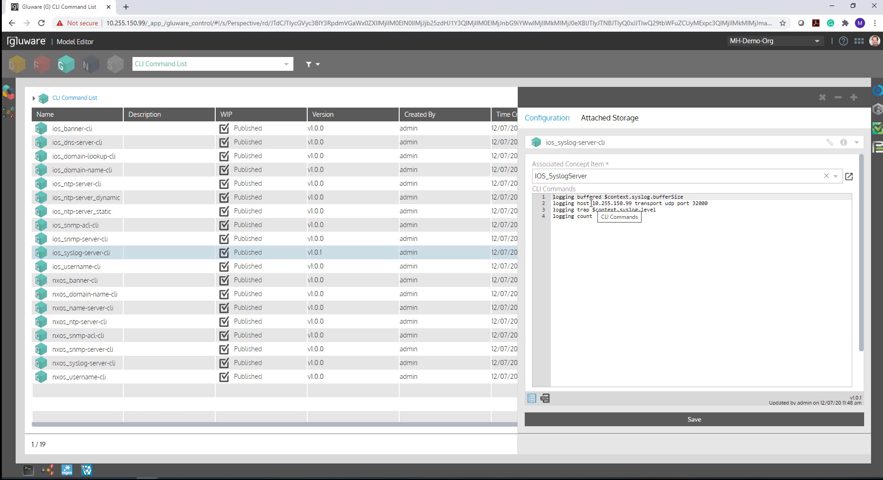
Check the logging host address against the server's web address, highlight the UDP port, and save the ios_syslog-server-cli command list.
left_click_drag(590, 203, 632, 203)
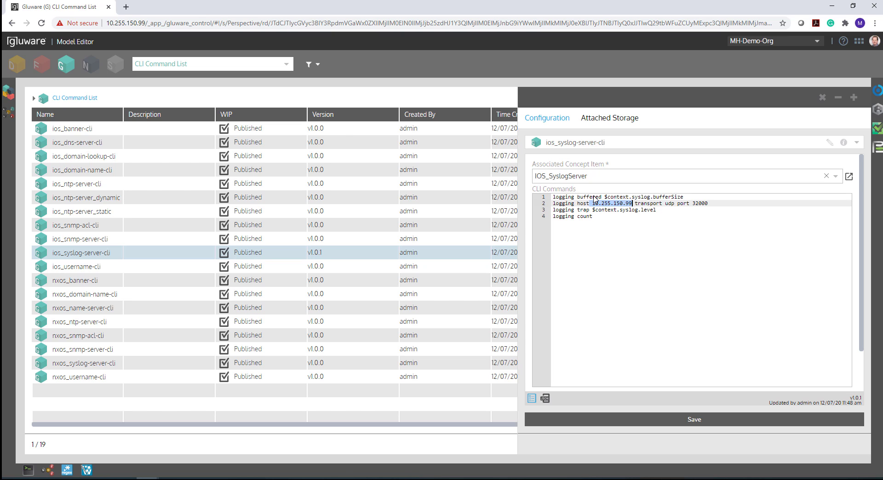
left_click_drag(145, 23, 104, 24)
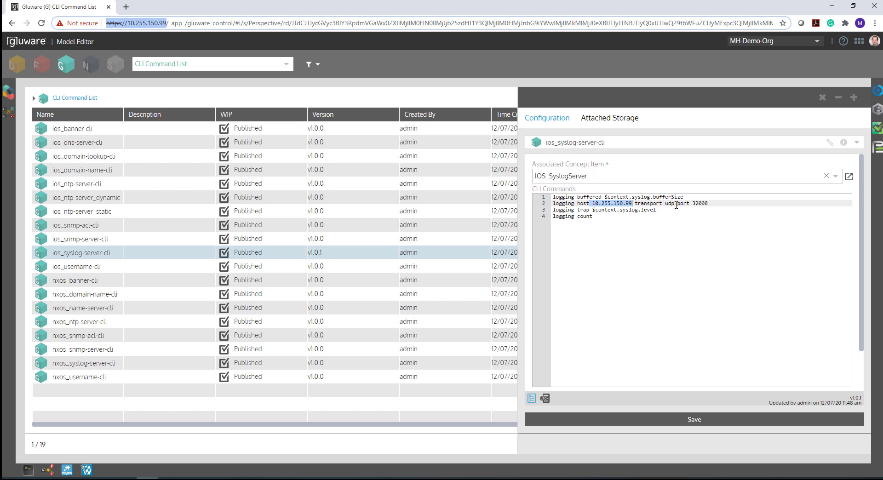
left_click_drag(692, 206, 712, 206)
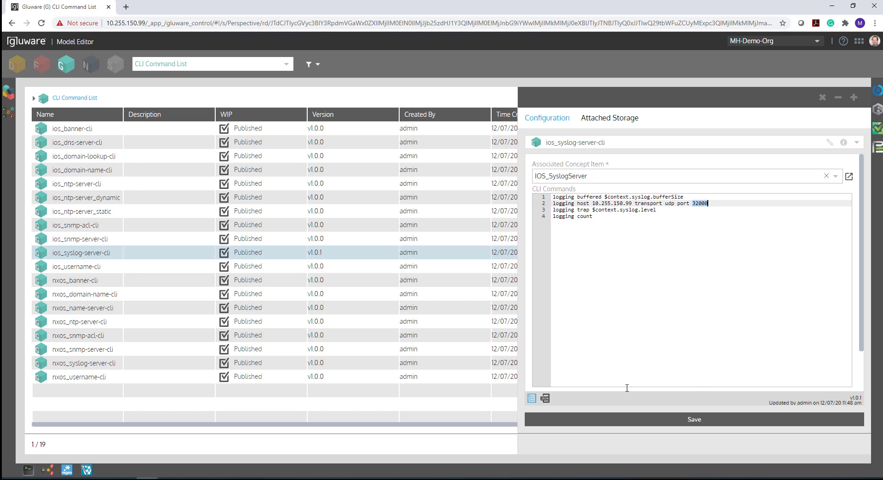
left_click(616, 418)
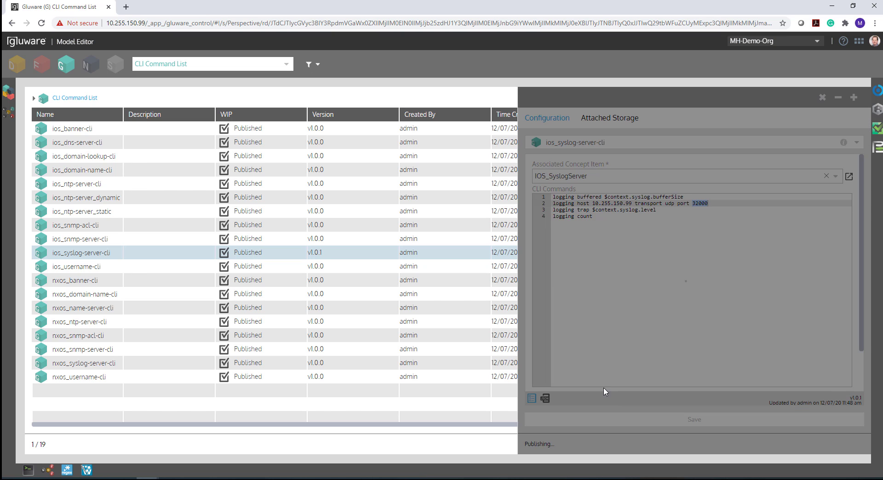
Add the Assembly Policy column to the IOS Router node list and widen it to fit the policy names.
left_click(88, 66)
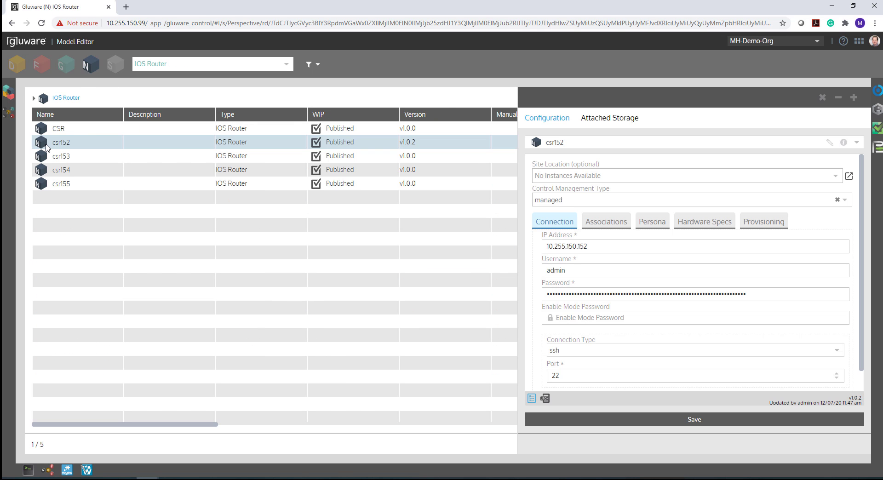
left_click(821, 98)
left_click(851, 99)
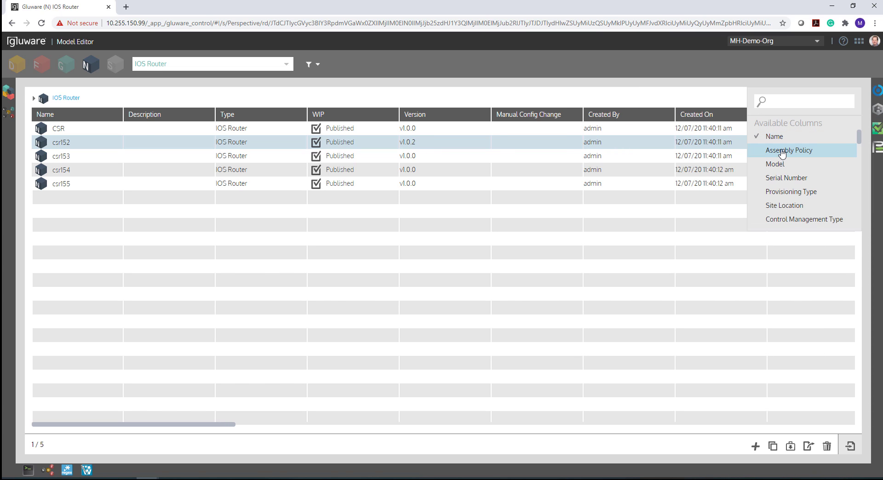
left_click(767, 151)
left_click_drag(215, 115, 253, 117)
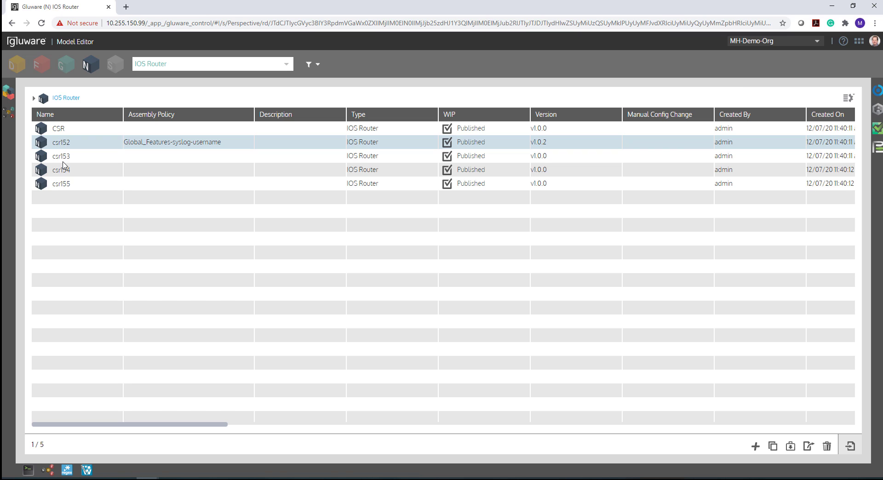
Assign the Global_Features-syslog-username assembly policy to routers csr152 through csr155 and save the bulk update.
left_click(64, 159)
left_click(65, 186, "shift")
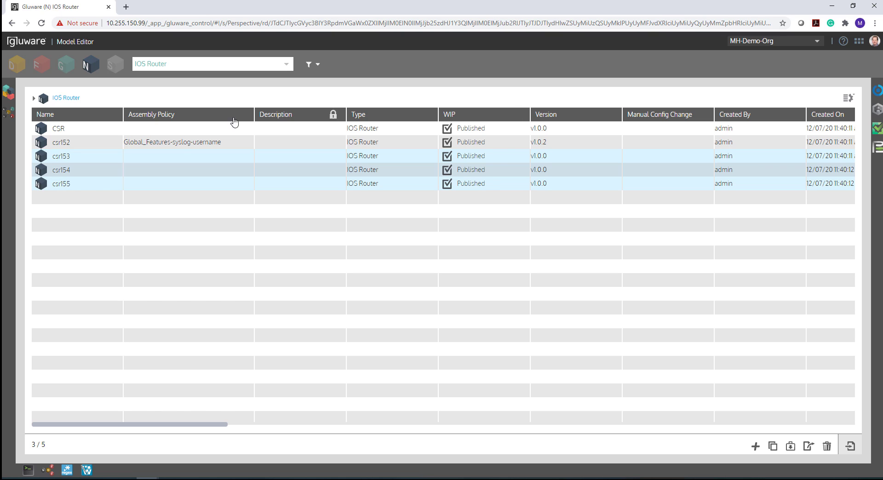
left_click(71, 145)
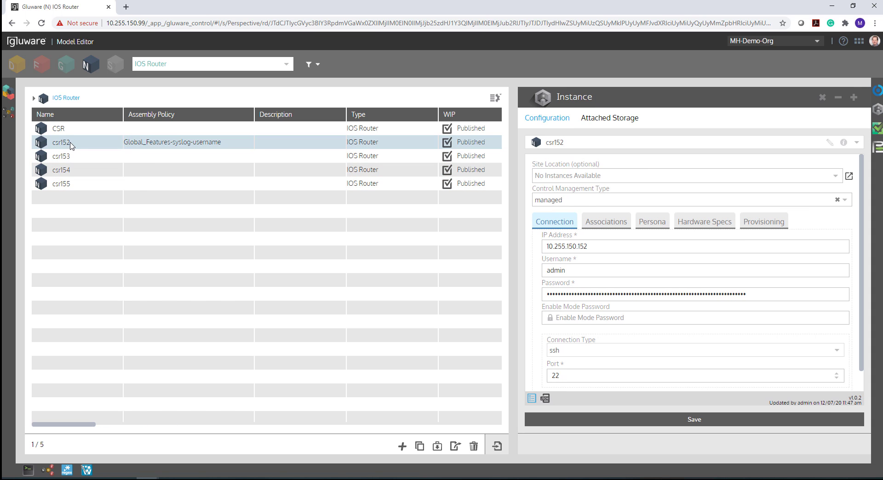
left_click(57, 184, "shift")
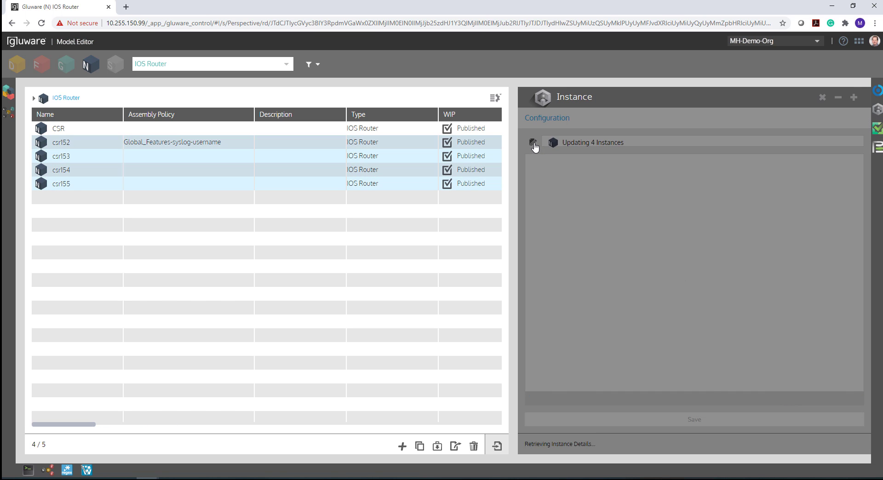
left_click(607, 224)
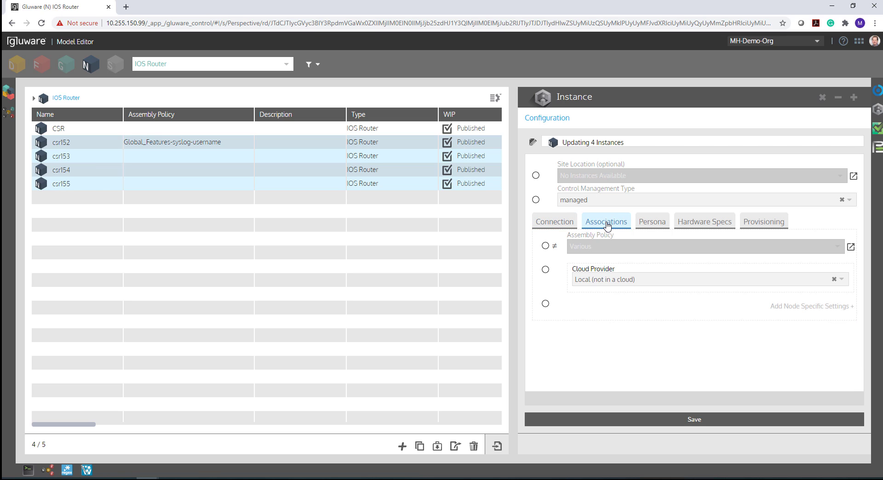
left_click(543, 249)
left_click(612, 250)
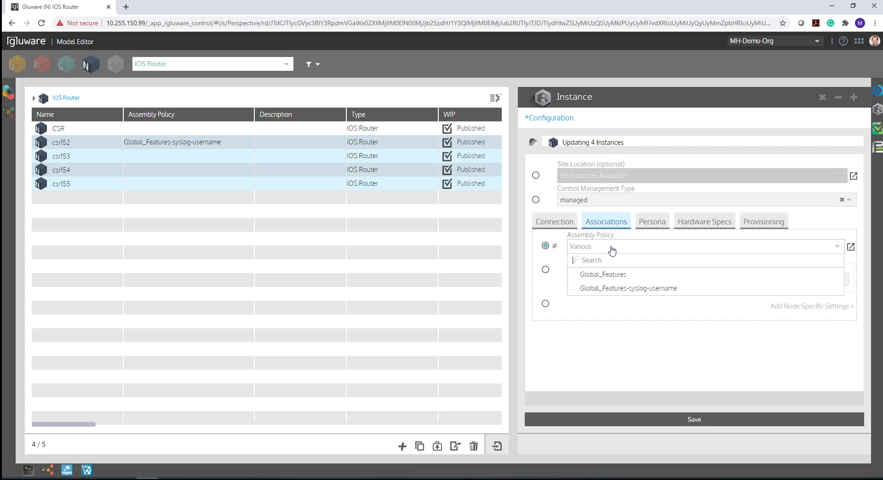
left_click(634, 291)
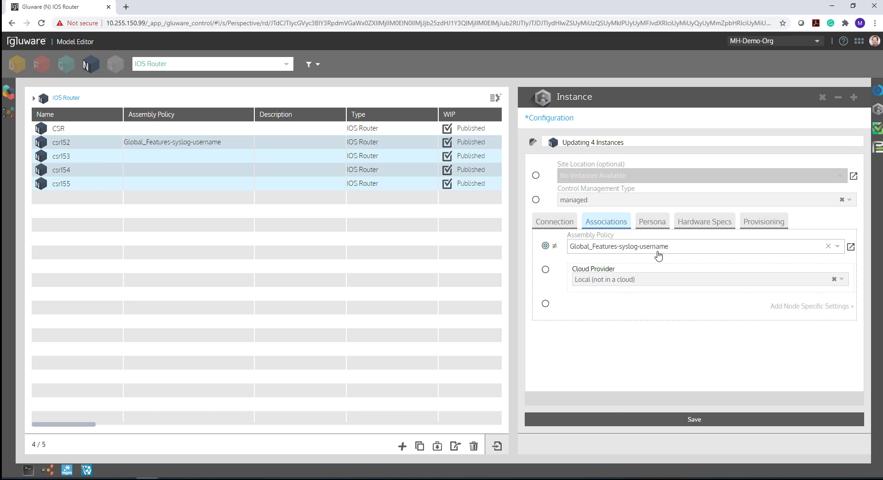
left_click(615, 419)
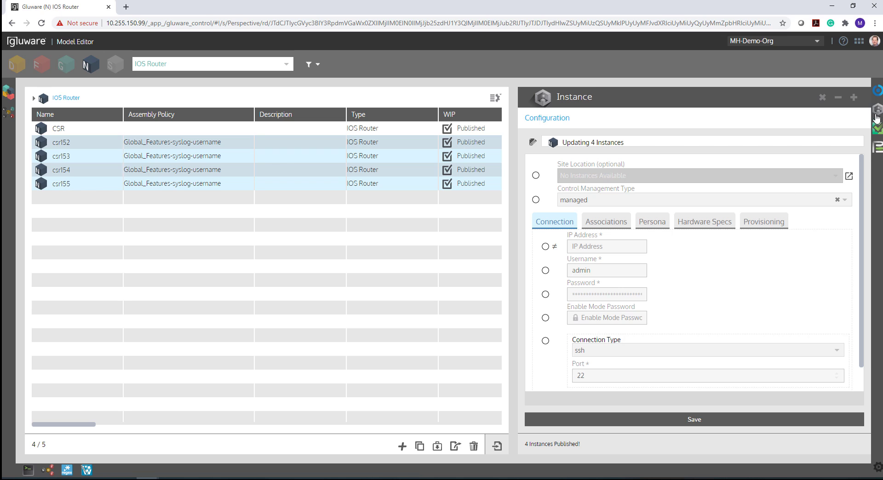
Start the Provision Features action on csr152 through csr155 without a name or comment, and view their feature provisioning summary.
left_click(876, 131)
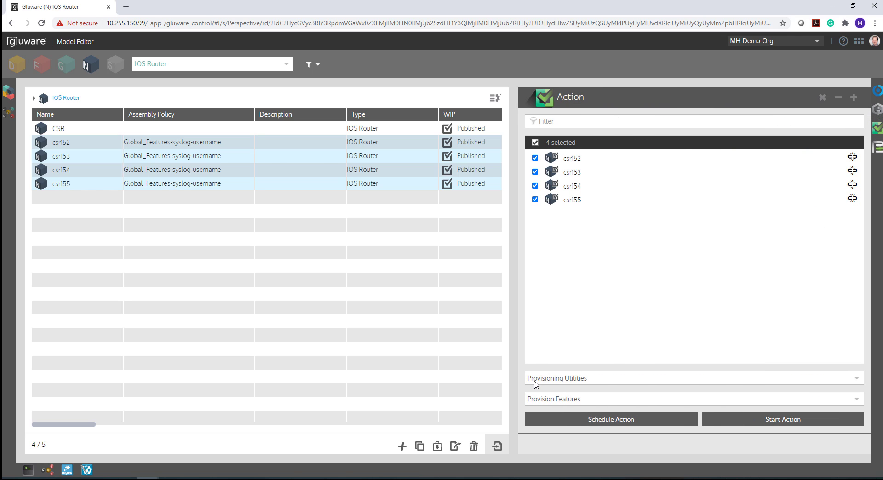
left_click(578, 401)
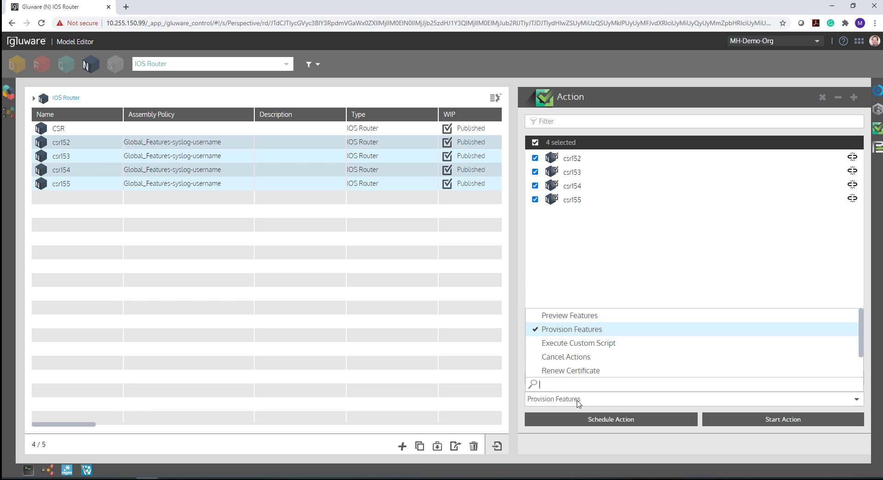
left_click(578, 330)
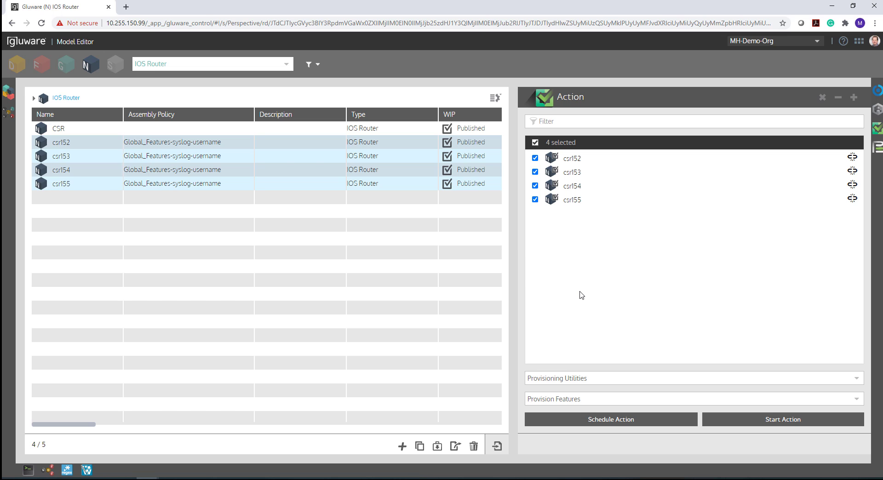
left_click(740, 419)
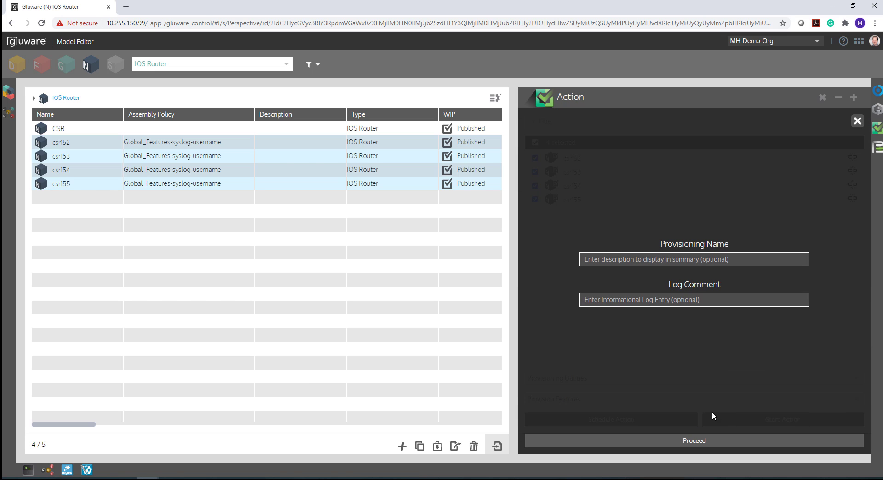
left_click(638, 444)
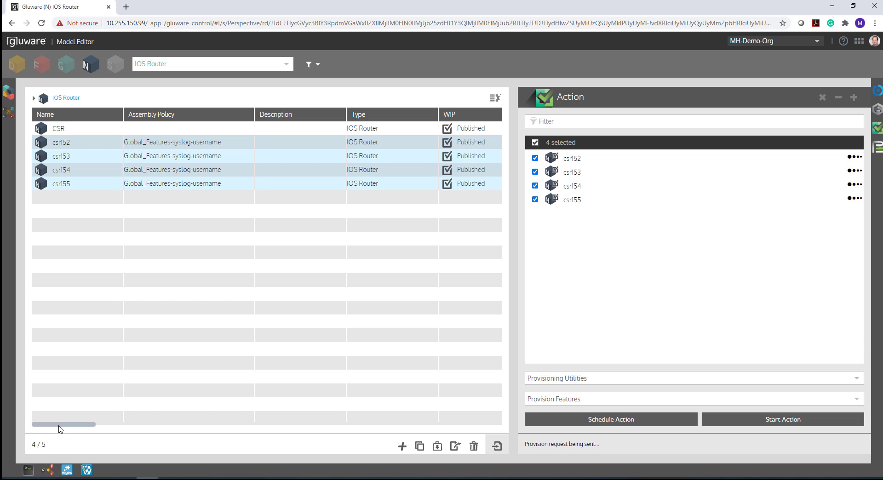
left_click_drag(60, 425, 435, 438)
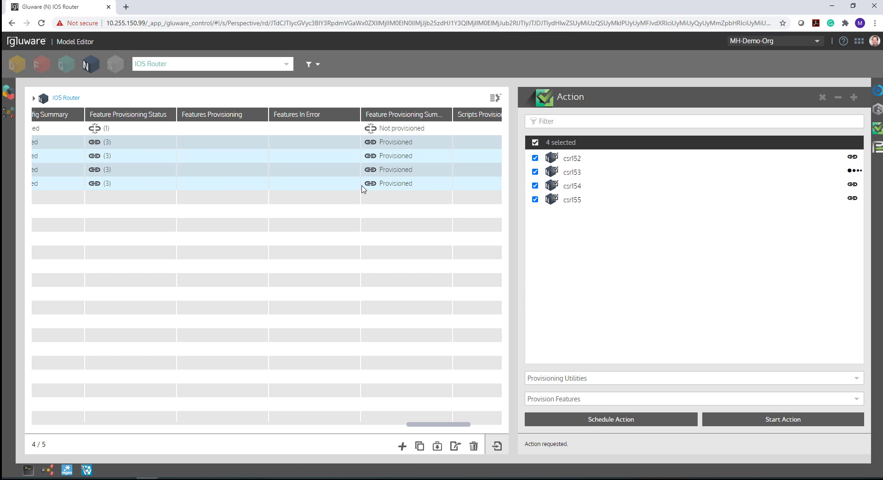
Open Device Manager and enlarge the Device Explorer list.
left_click(858, 41)
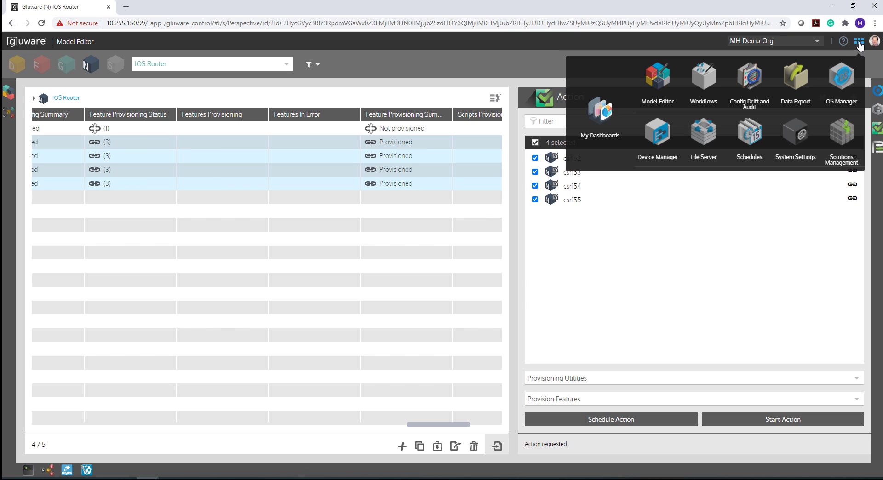
left_click(657, 136)
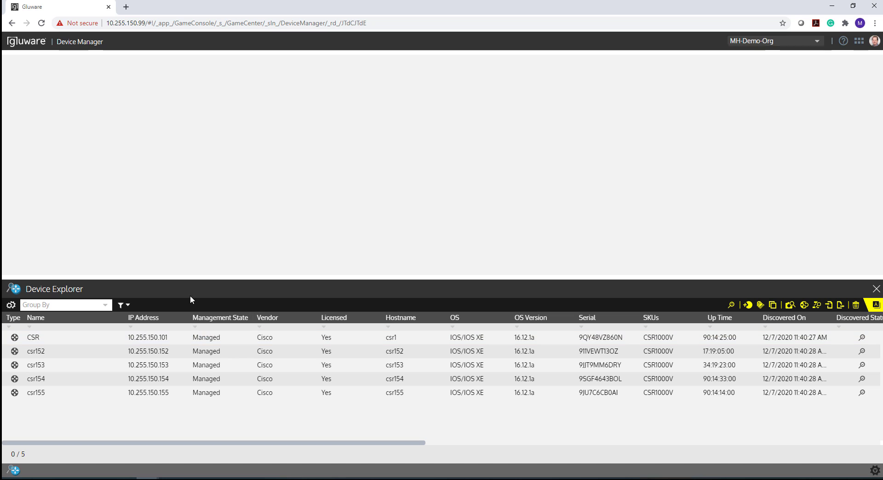
left_click_drag(184, 276, 184, 261)
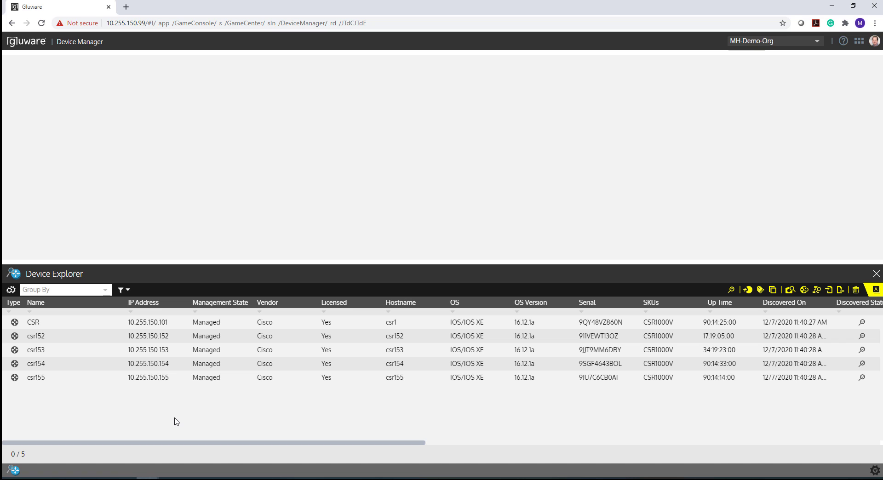
Review the columns available in Device Explorer and inspect the Configured Info, Type, By and On columns for the routers.
left_click(10, 290)
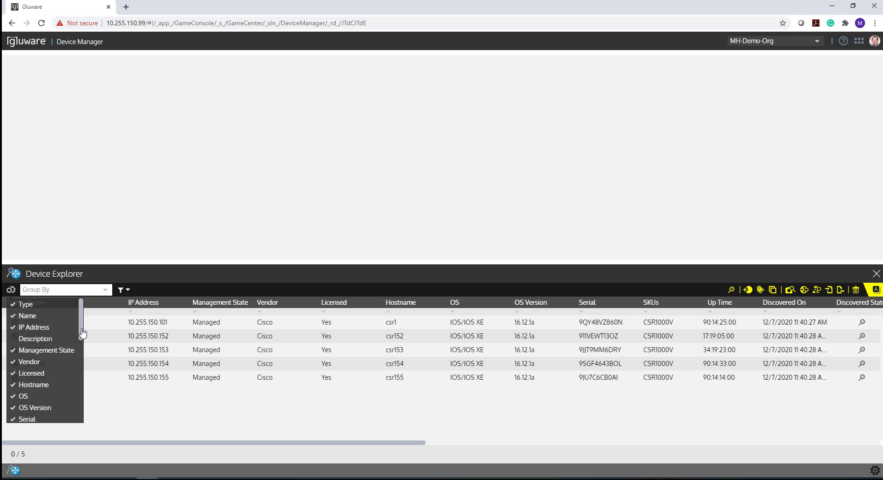
left_click_drag(83, 332, 86, 401)
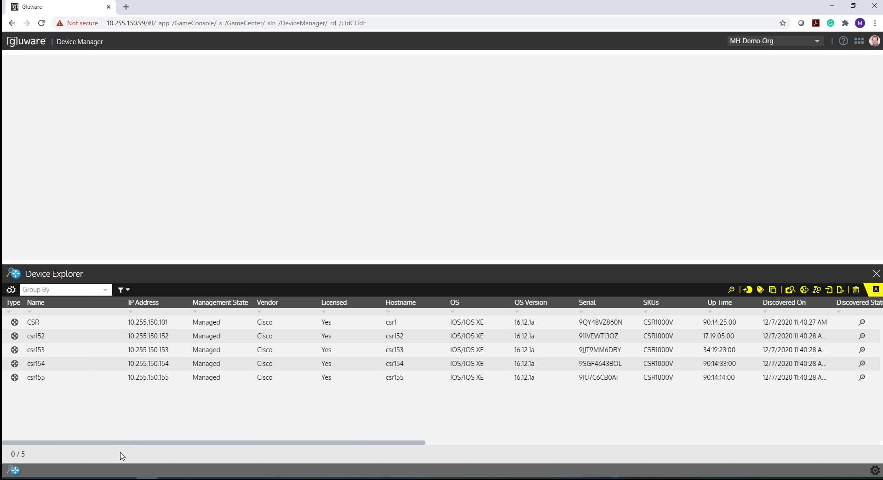
left_click_drag(125, 443, 437, 464)
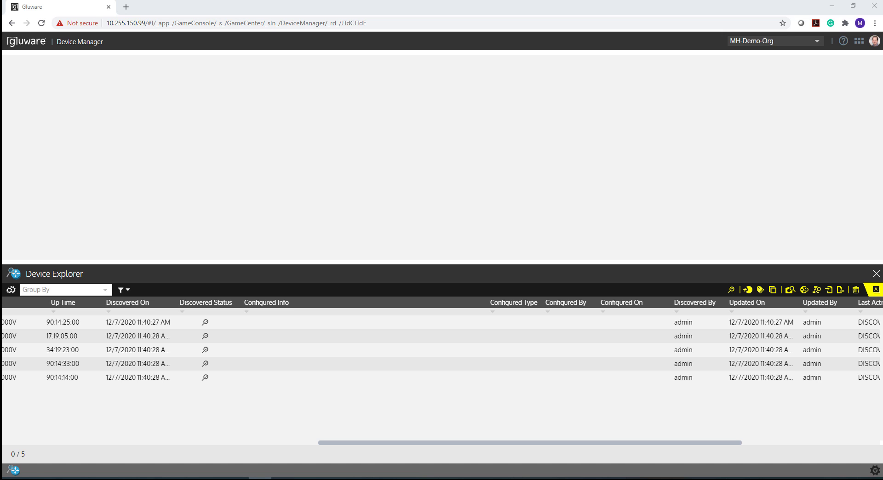
left_click_drag(361, 443, 34, 432)
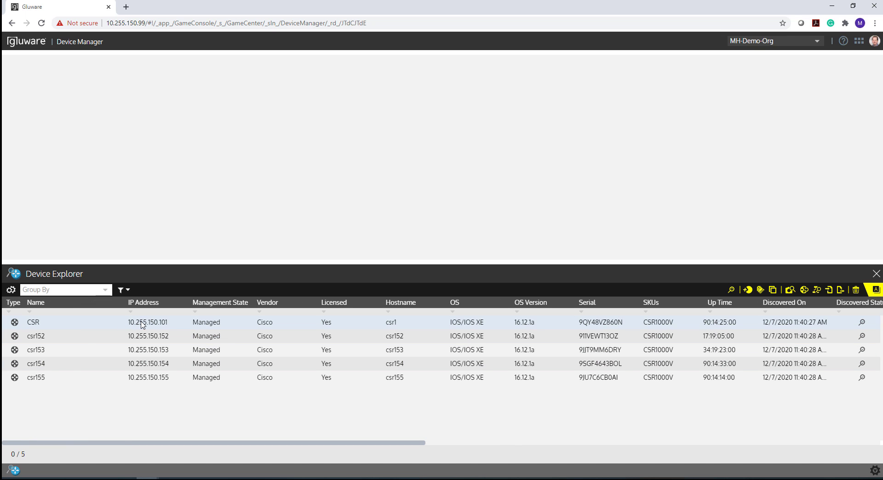
Open the device details of csr152 and log in to 10.255.150.152 in a PuTTY session with the username and account password.
left_click(144, 340)
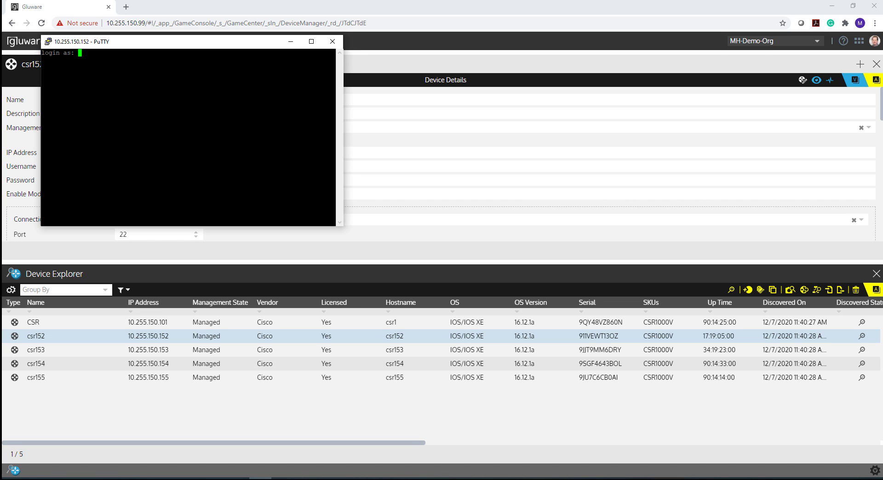
type("jdoe")
key("Return")
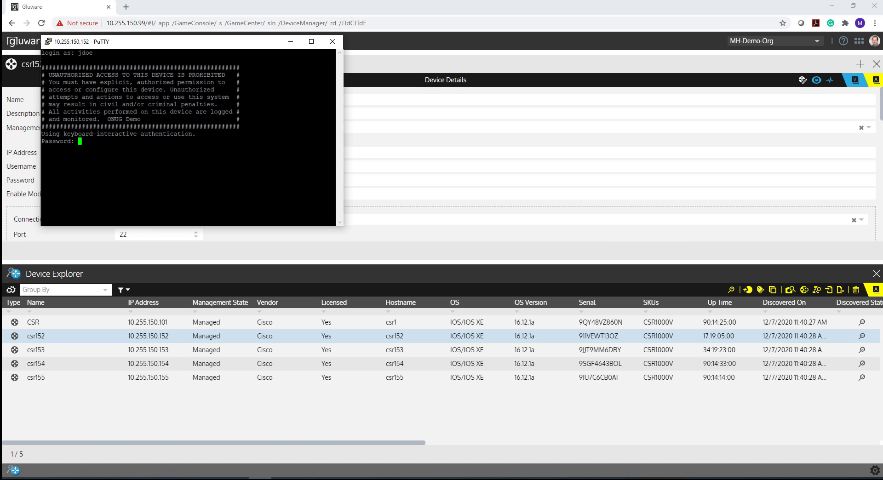
key("Return")
Enter configuration mode on csr152 with conf t, leave it with exit, and move the terminal window out of the way.
type("conf t")
key("Return")
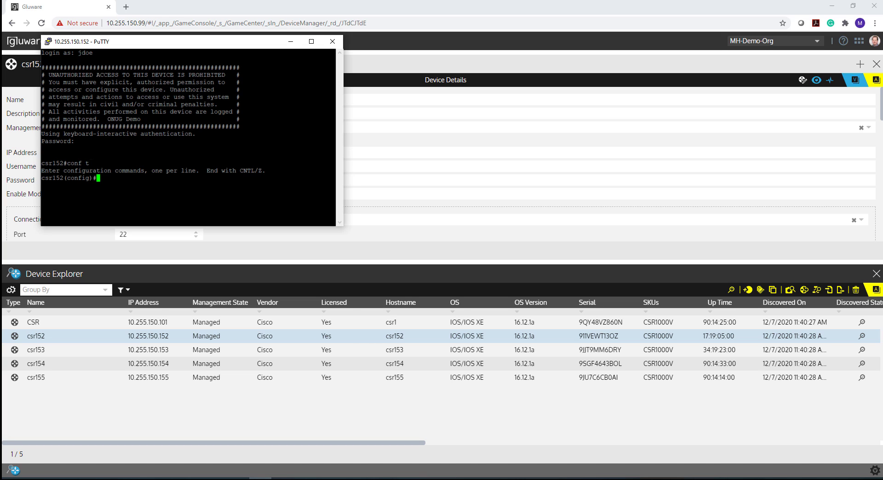
type("exit")
key("Return")
left_click_drag(245, 43, 1, 163)
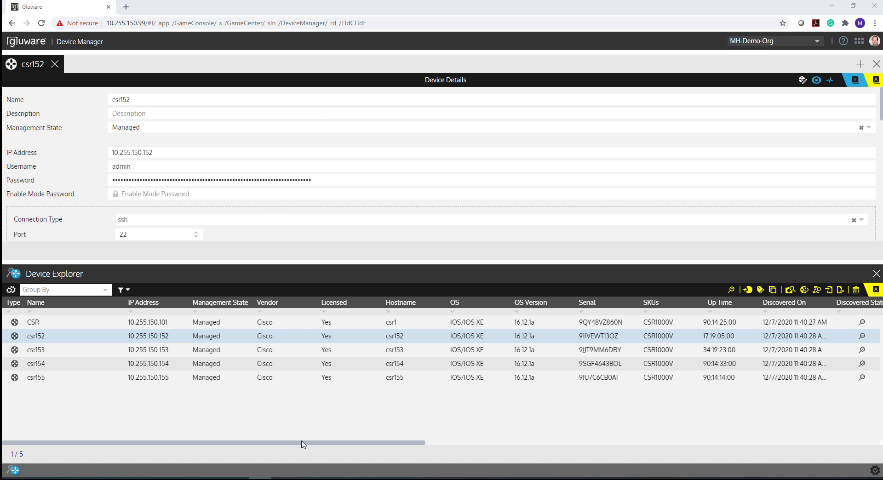
Check csr152's Configured Info, Type, By and On values in Device Explorer and the matching fields in its device details.
left_click_drag(361, 445, 654, 459)
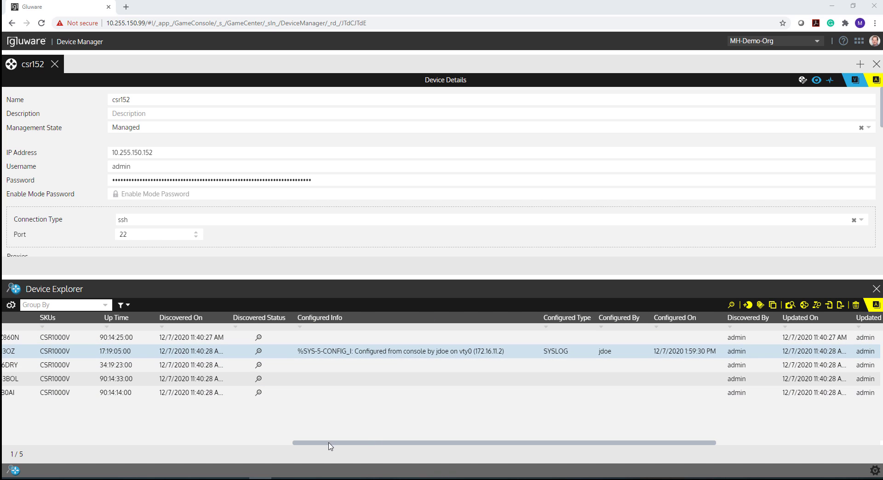
left_click_drag(329, 442, 181, 442)
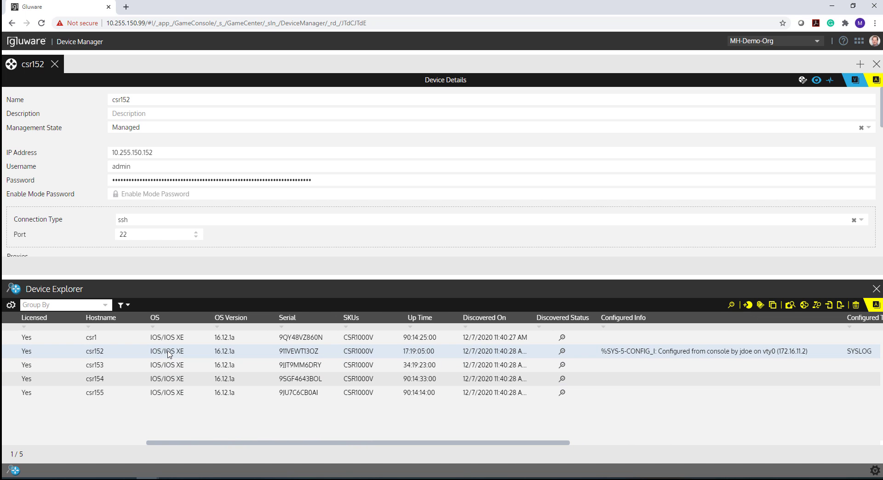
scroll(174, 147, "down", 3)
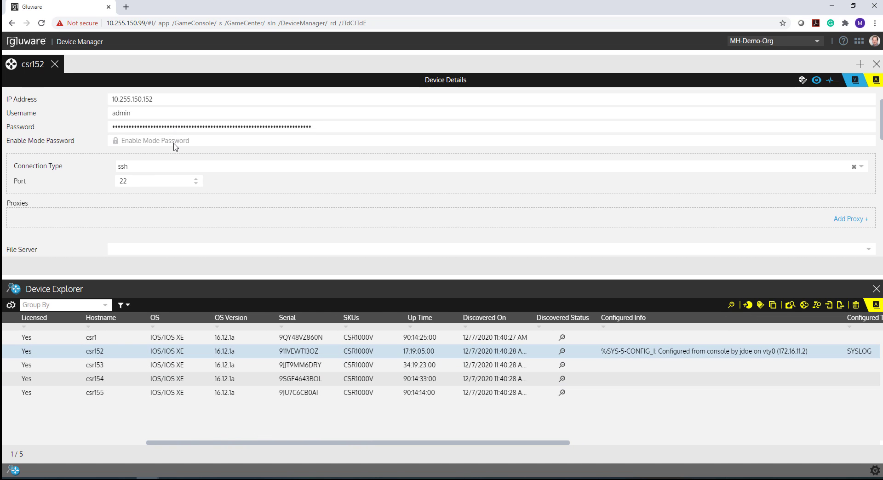
scroll(174, 147, "down", 8)
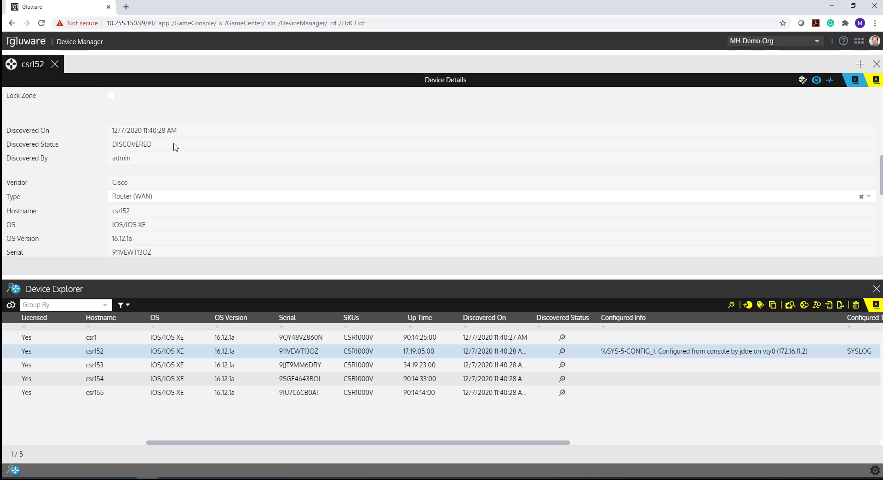
scroll(174, 147, "down", 5)
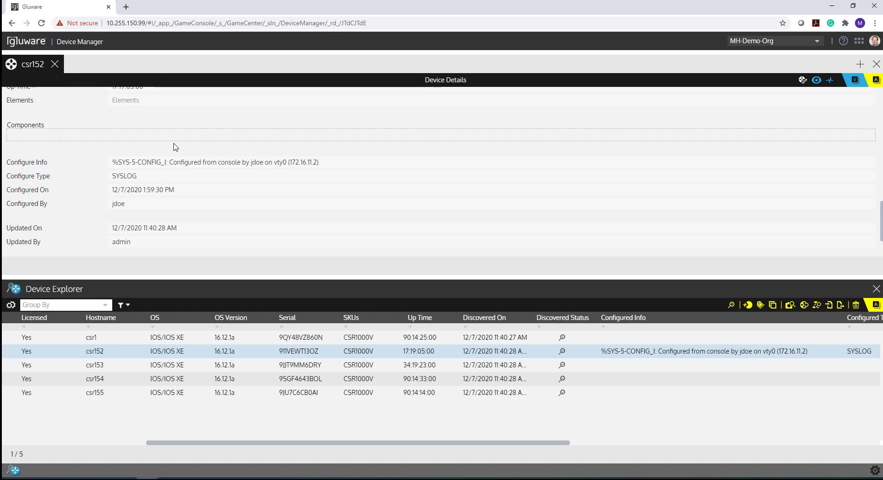
scroll(35, 145, "down", 1)
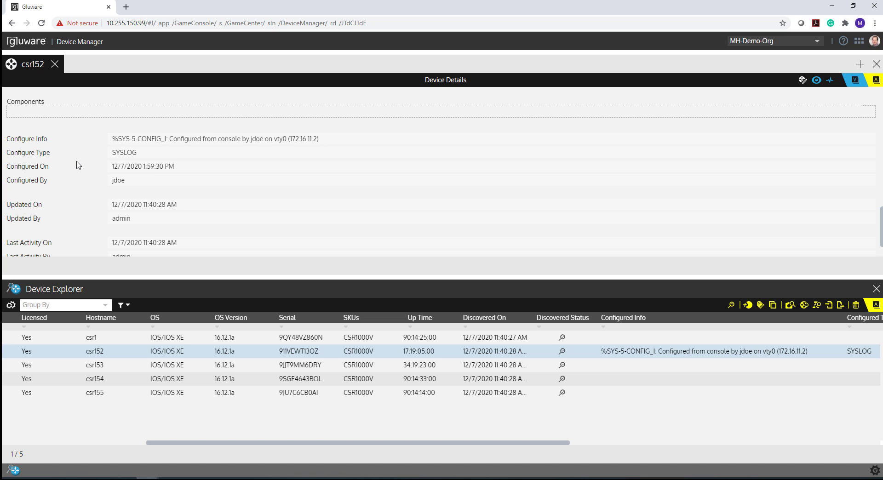
Open My Dashboards to view the device list on the My Inventory dashboard.
left_click(858, 42)
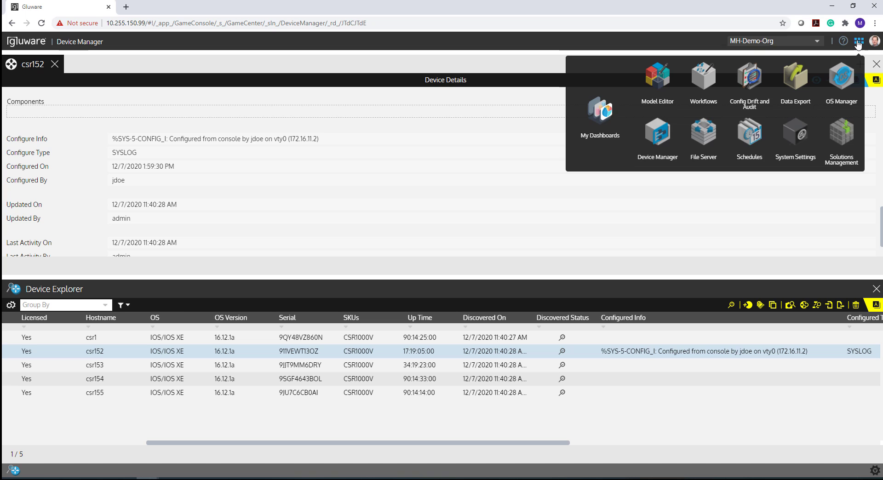
left_click(604, 120)
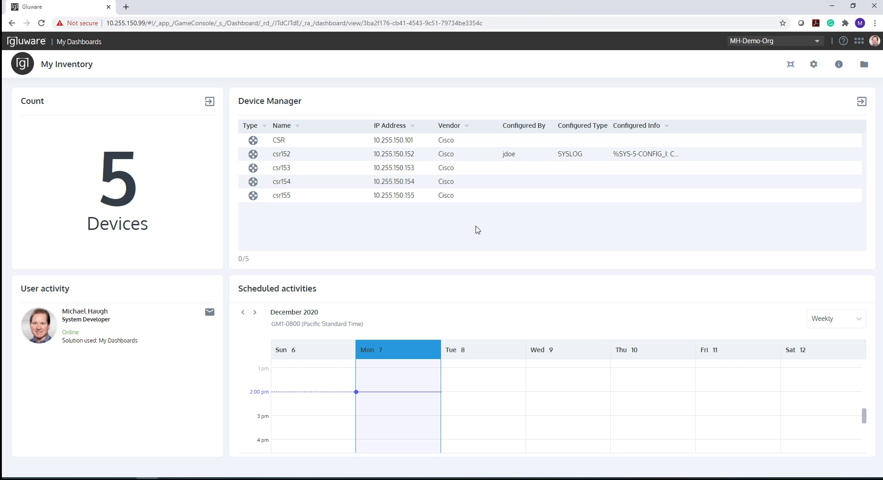